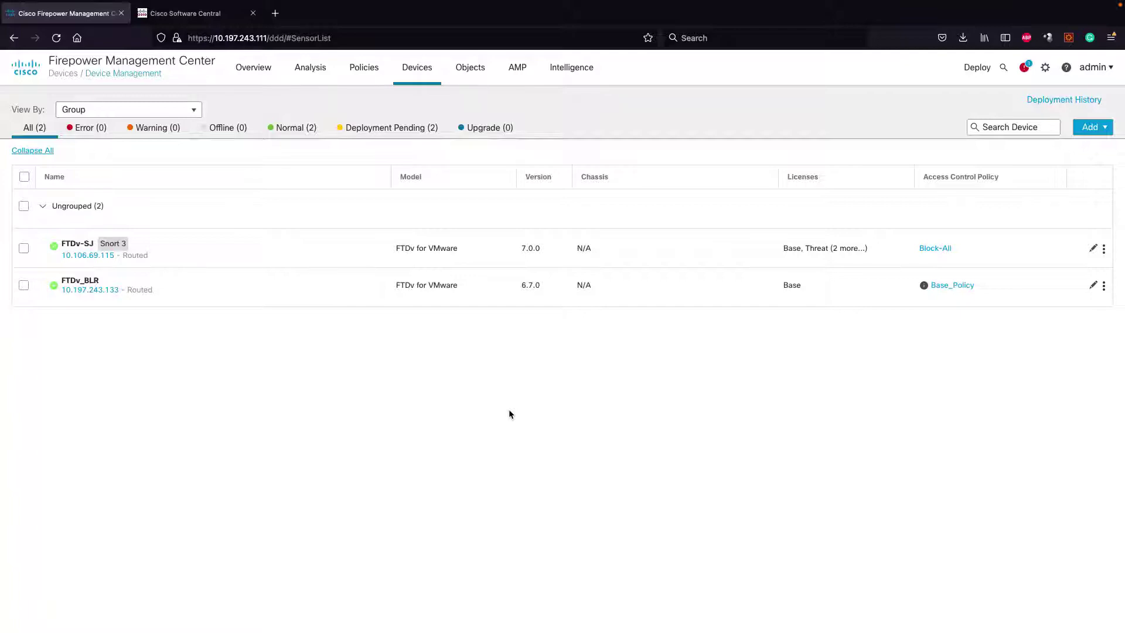
Open FTDv-SJ's device summary to view its FTDv10 - Tiered performance tier license.
{"action": "left_click", "coordinate": [1093, 248]}
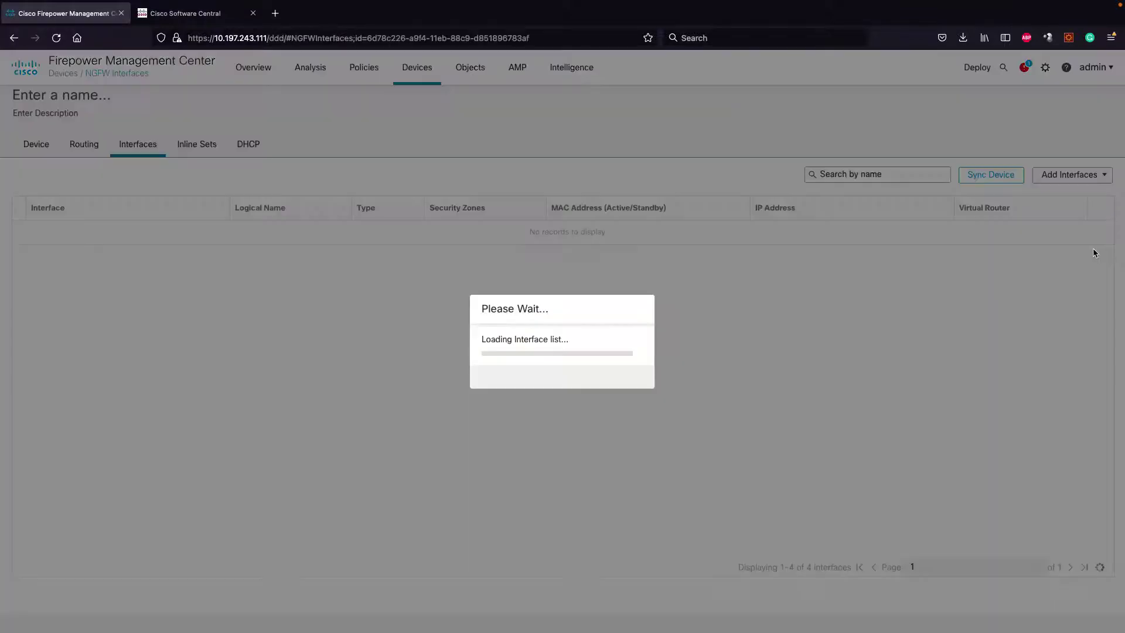
{"action": "left_click", "coordinate": [36, 145]}
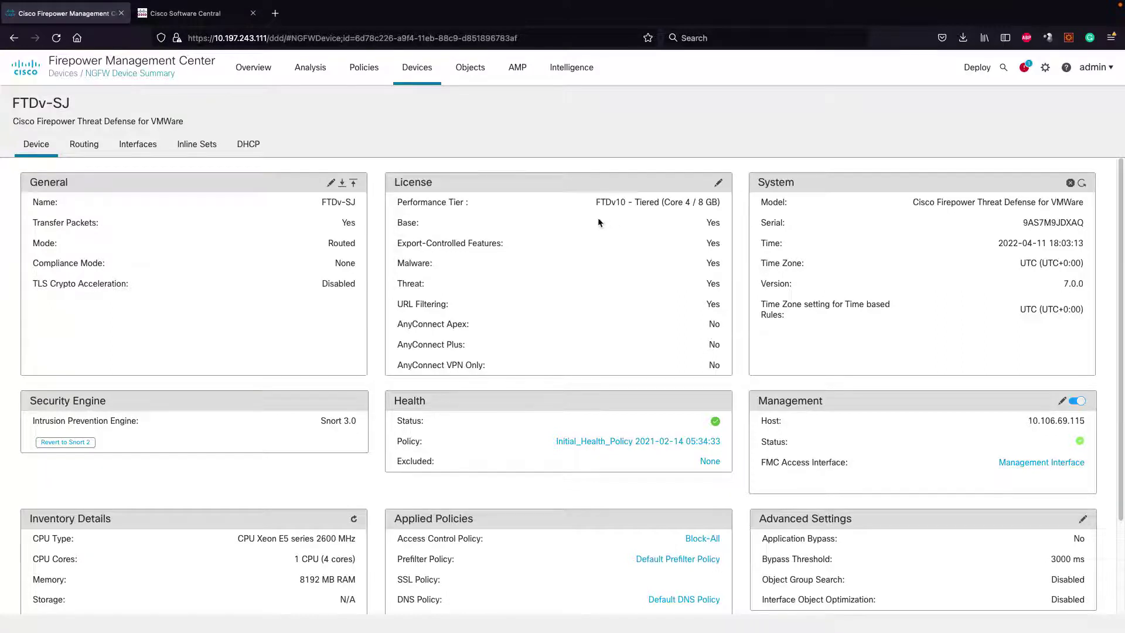
Check the Smart Software Licensing inventory, paging to the Threat Defense Virtual licenses on page 2.
{"action": "left_click", "coordinate": [205, 21]}
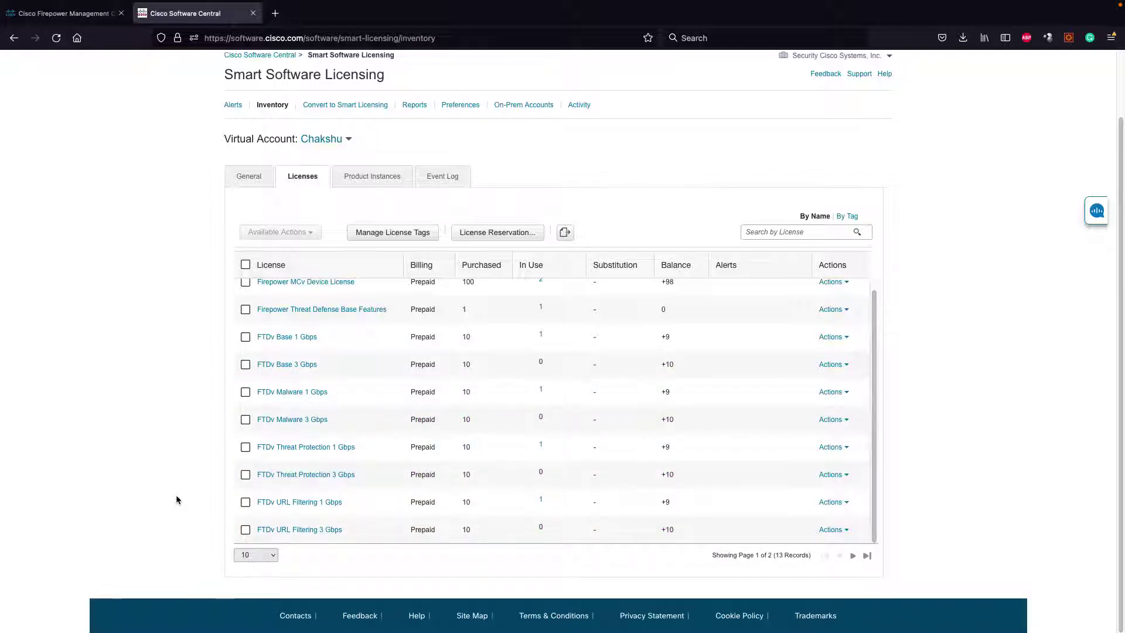
{"action": "left_click", "coordinate": [853, 555]}
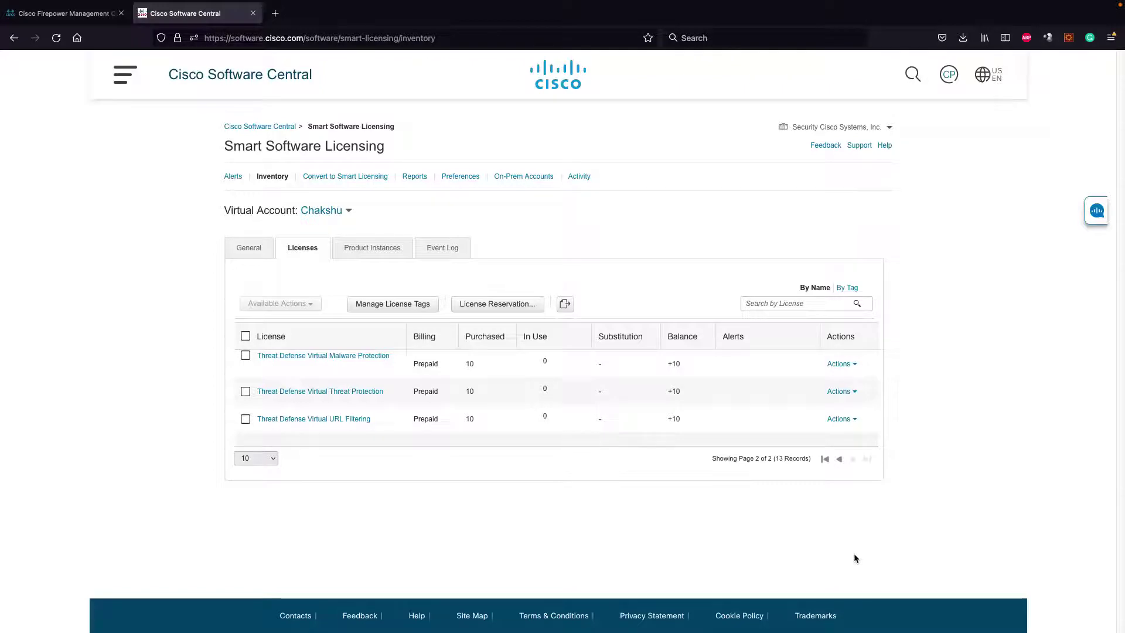
Return the license list to page 1, then save FTDv-SJ's performance tier as FTDv20 - Tiered.
{"action": "left_click", "coordinate": [839, 460]}
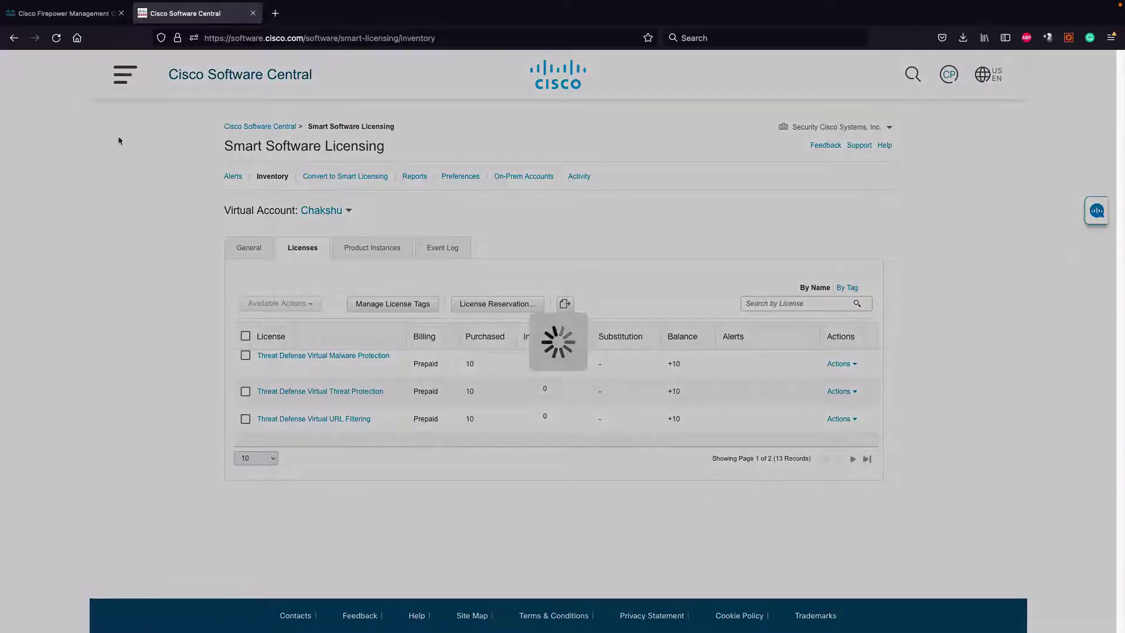
{"action": "left_click", "coordinate": [87, 14]}
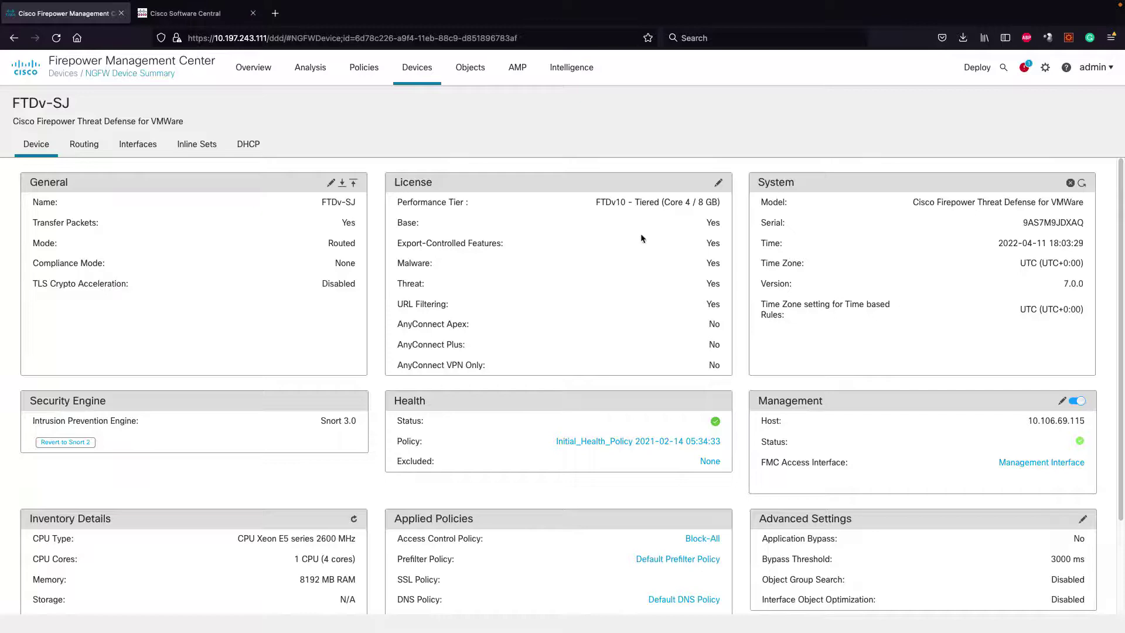
{"action": "left_click", "coordinate": [719, 183]}
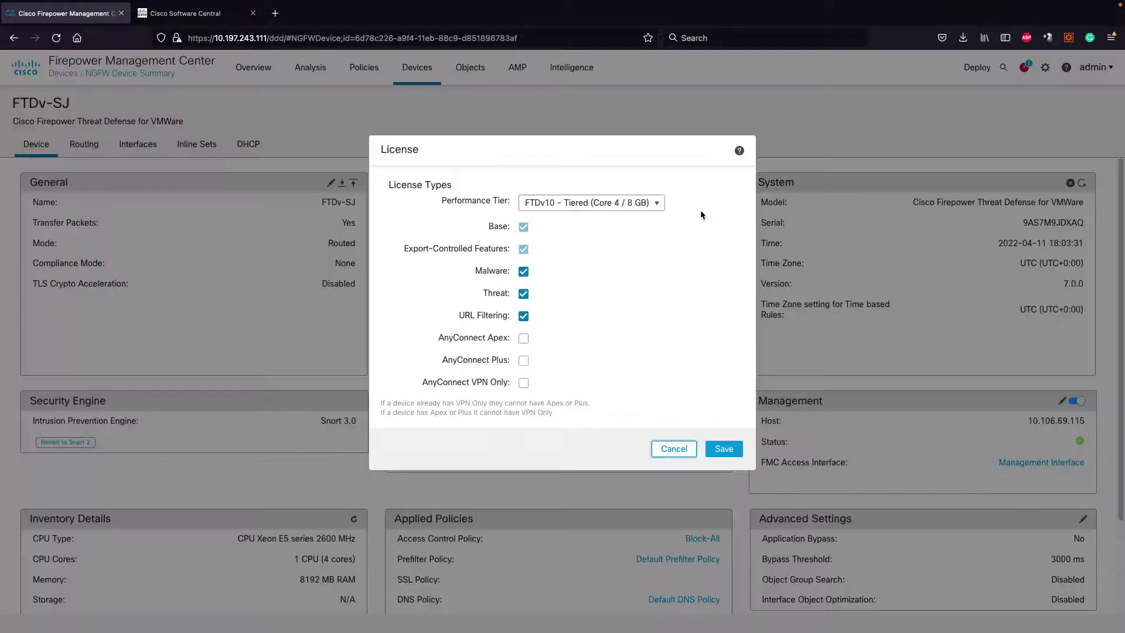
{"action": "left_click", "coordinate": [658, 204]}
{"action": "left_click", "coordinate": [627, 245]}
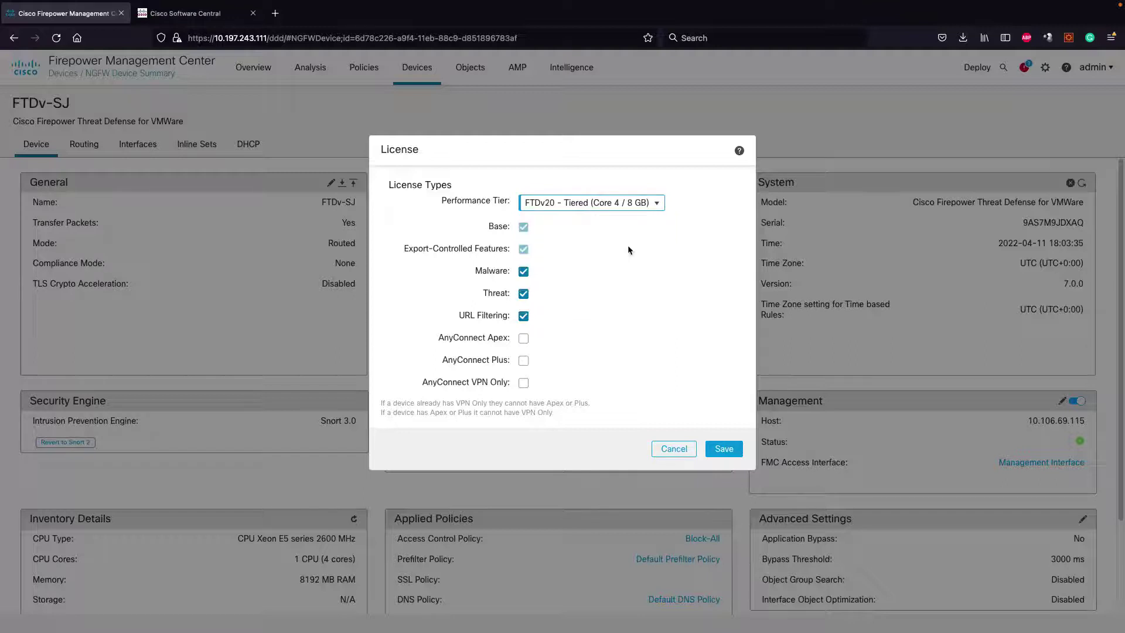
{"action": "left_click", "coordinate": [715, 449]}
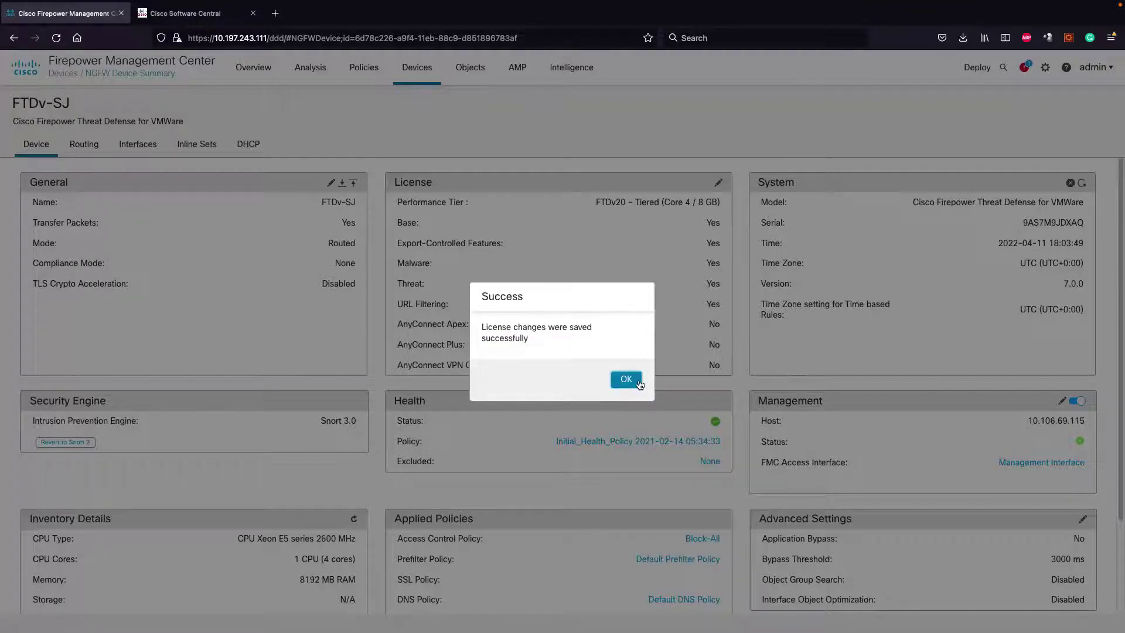
{"action": "left_click", "coordinate": [627, 380]}
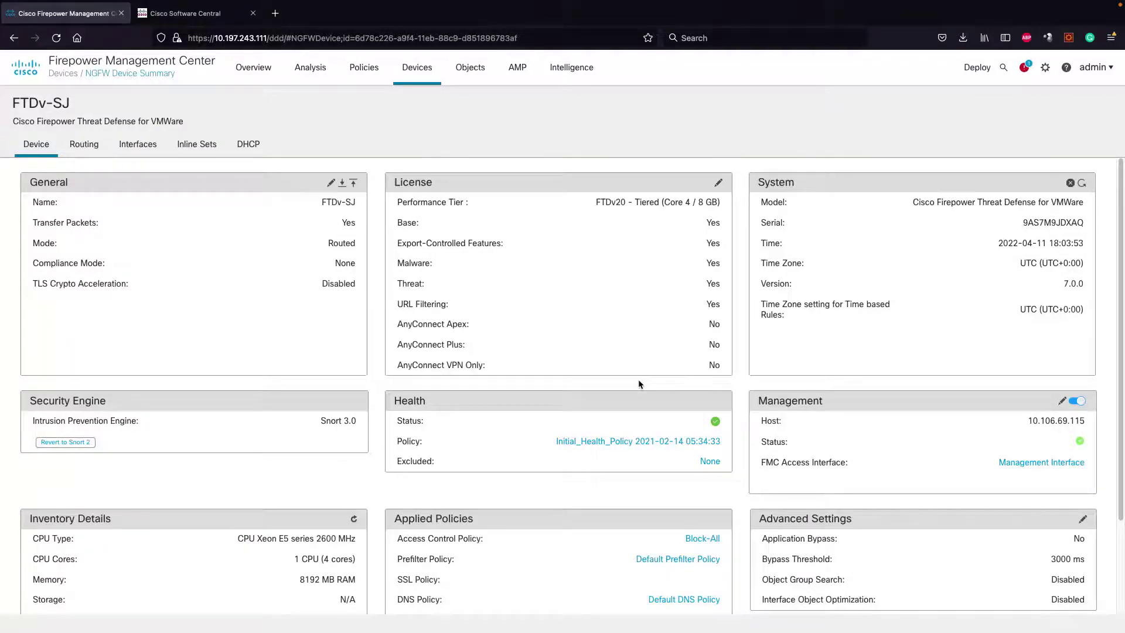
Refresh the Software Central licenses list and check pages 1 and 2 for FTDv 3 Gbps usage.
{"action": "left_click", "coordinate": [182, 13]}
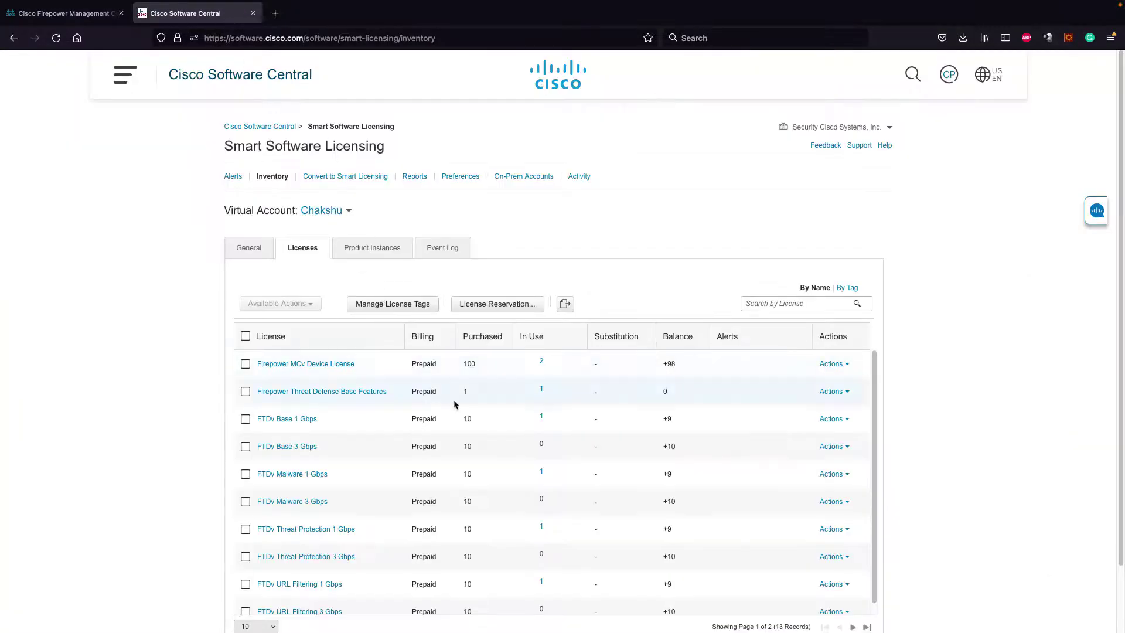
{"action": "left_click", "coordinate": [249, 249]}
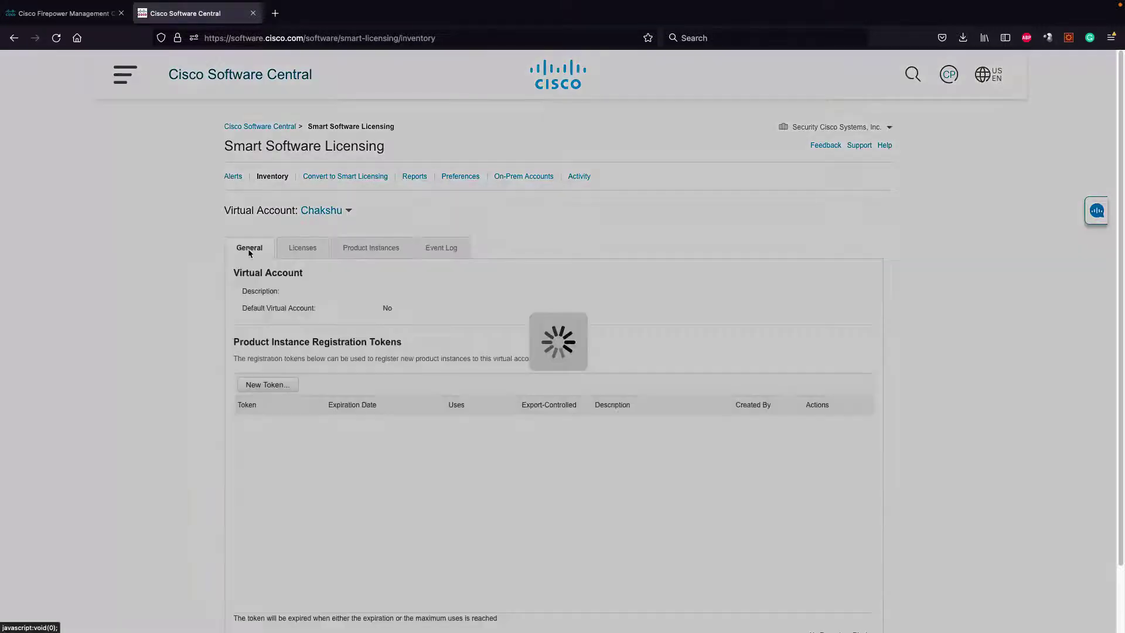
{"action": "left_click", "coordinate": [295, 251]}
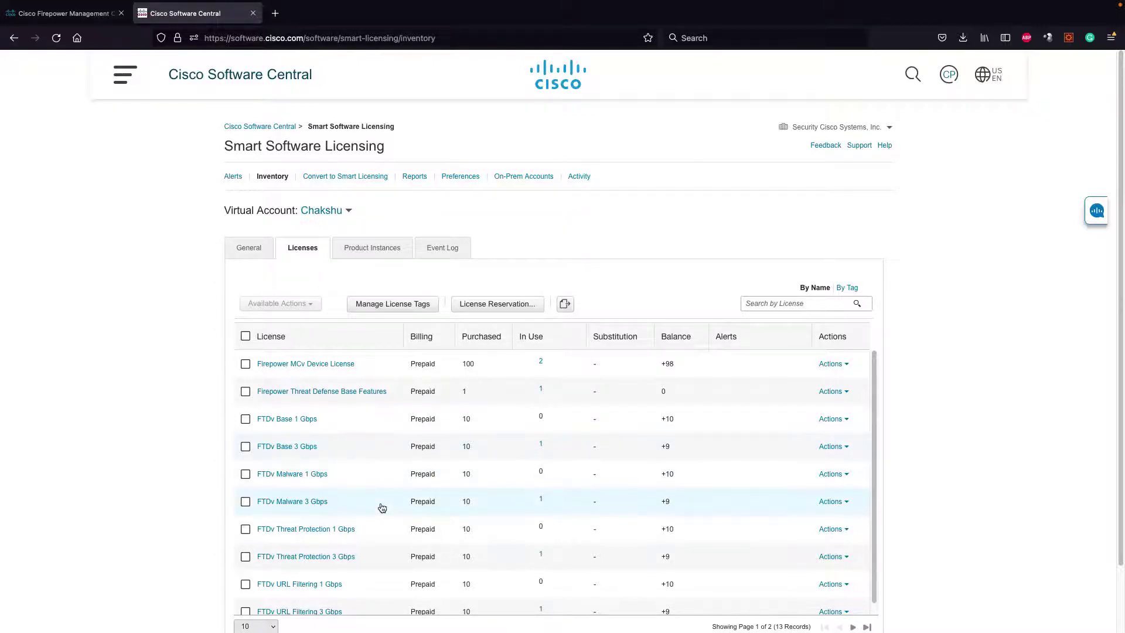
{"action": "scroll", "coordinate": [365, 611], "scroll_direction": "down", "scroll_amount": 1}
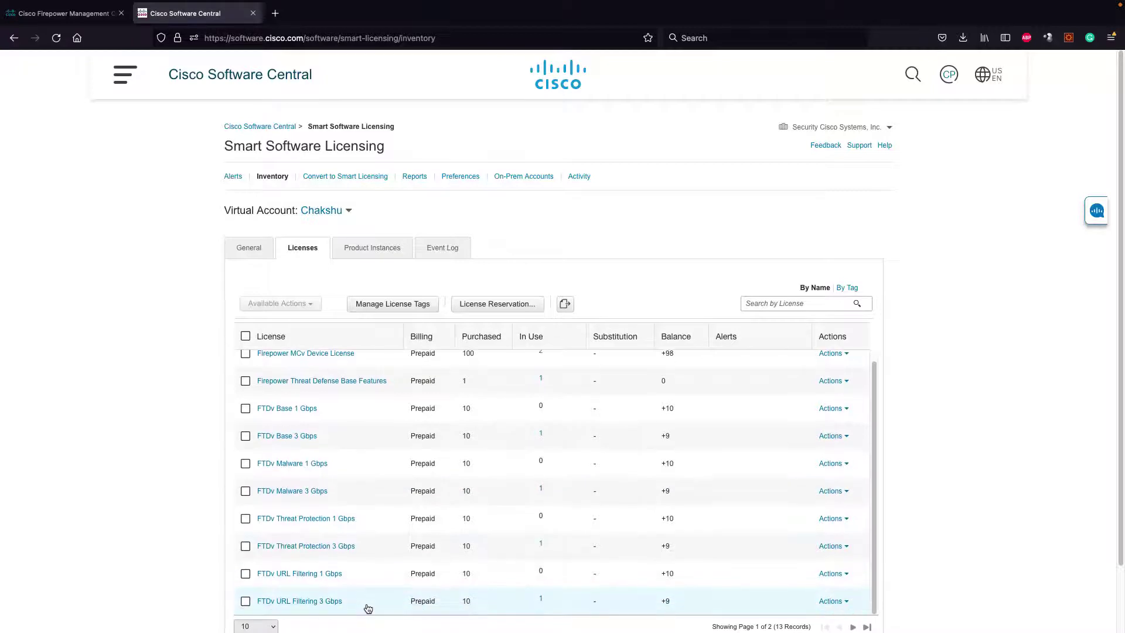
{"action": "scroll", "coordinate": [614, 574], "scroll_direction": "down", "scroll_amount": 2}
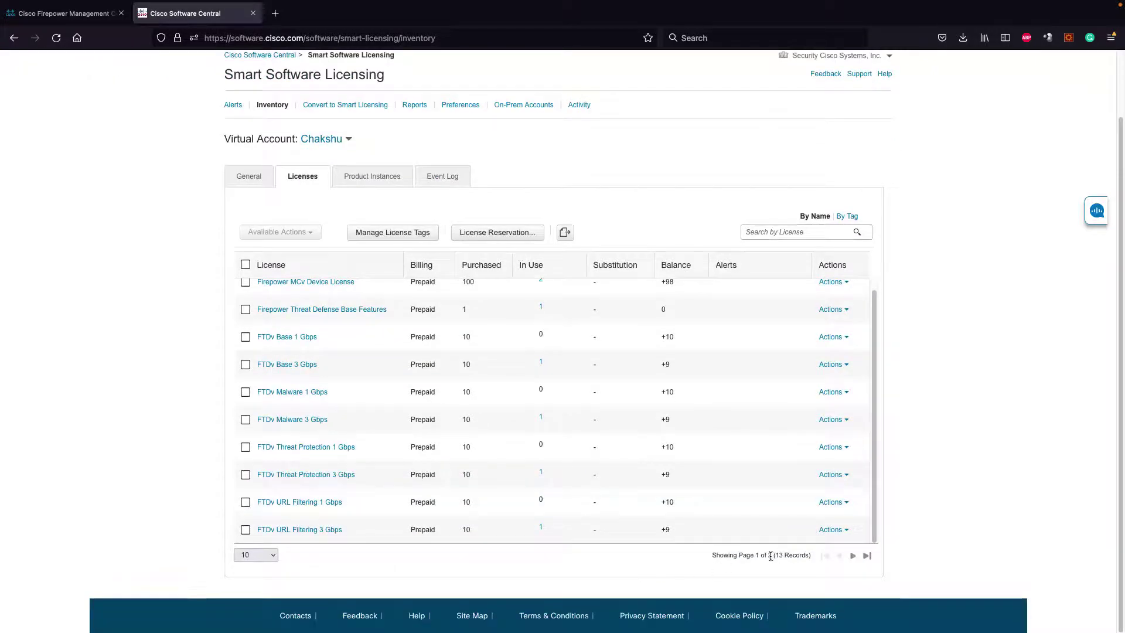
{"action": "left_click", "coordinate": [854, 556]}
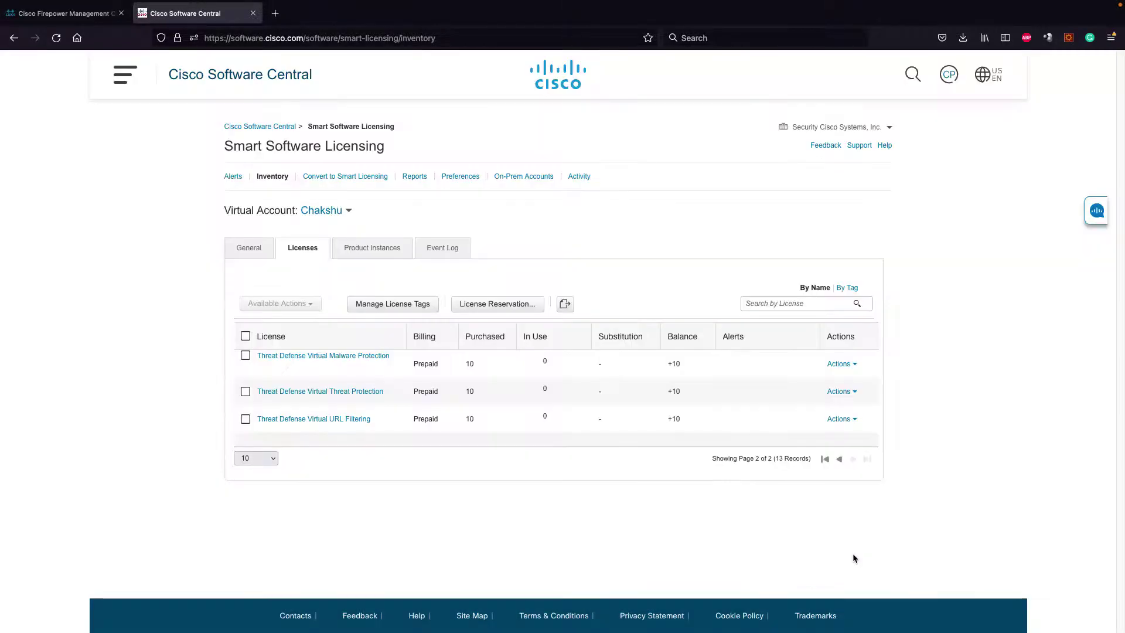
Change FTDv-SJ's license performance tier from FTDv20 to FTDv - Variable and save.
{"action": "left_click", "coordinate": [74, 17]}
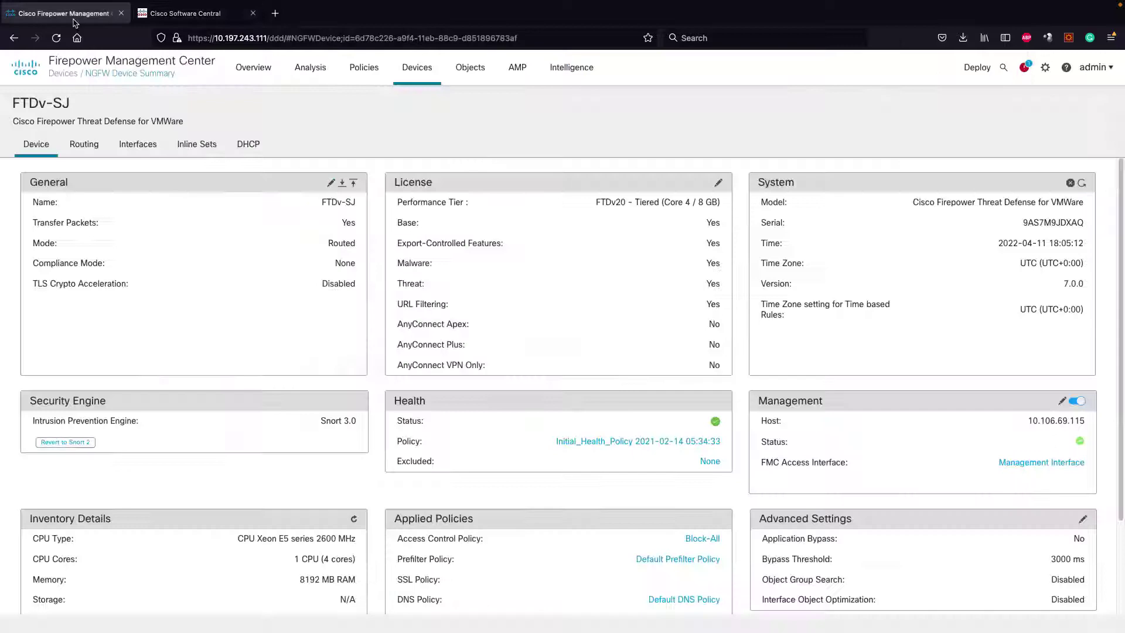
{"action": "left_click", "coordinate": [718, 182]}
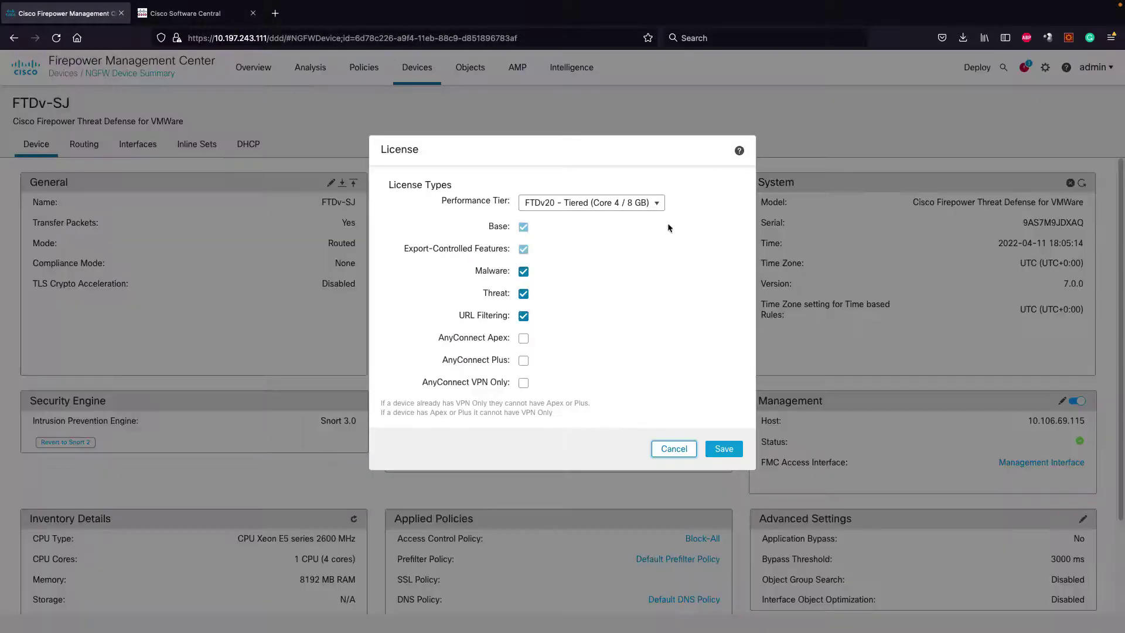
{"action": "left_click", "coordinate": [649, 203]}
{"action": "left_click", "coordinate": [608, 307]}
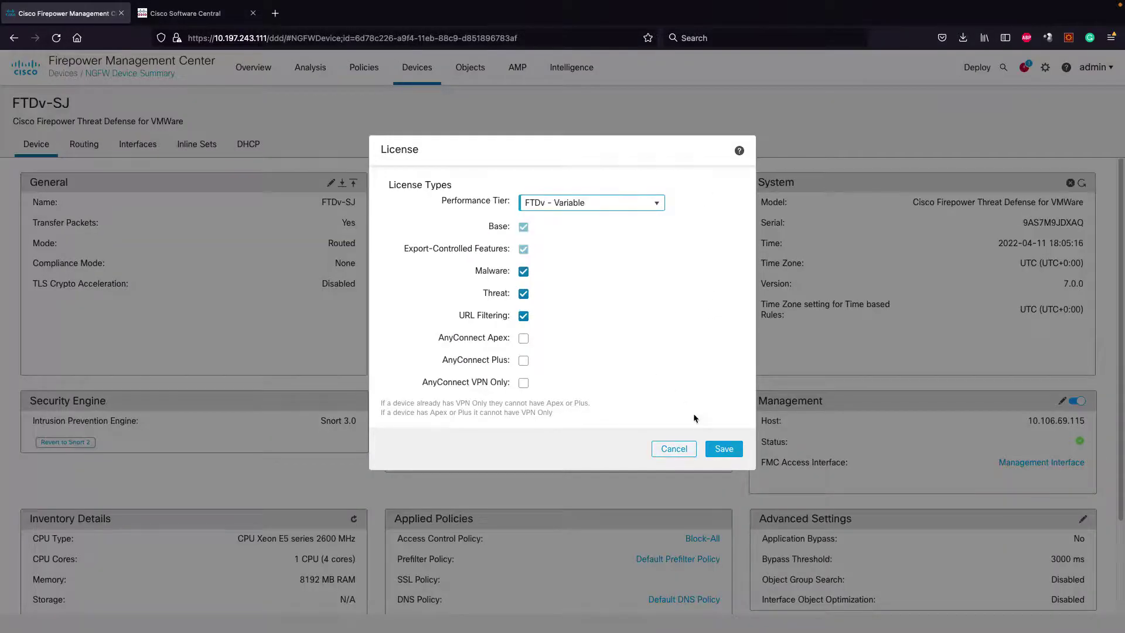
{"action": "left_click", "coordinate": [724, 449]}
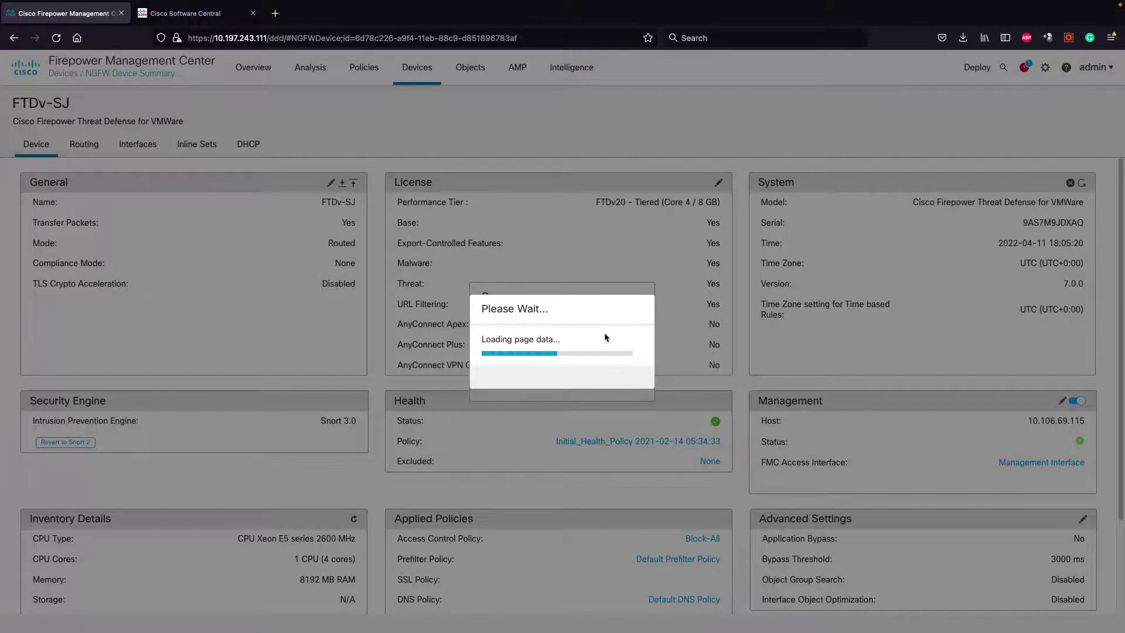
{"action": "left_click", "coordinate": [620, 380]}
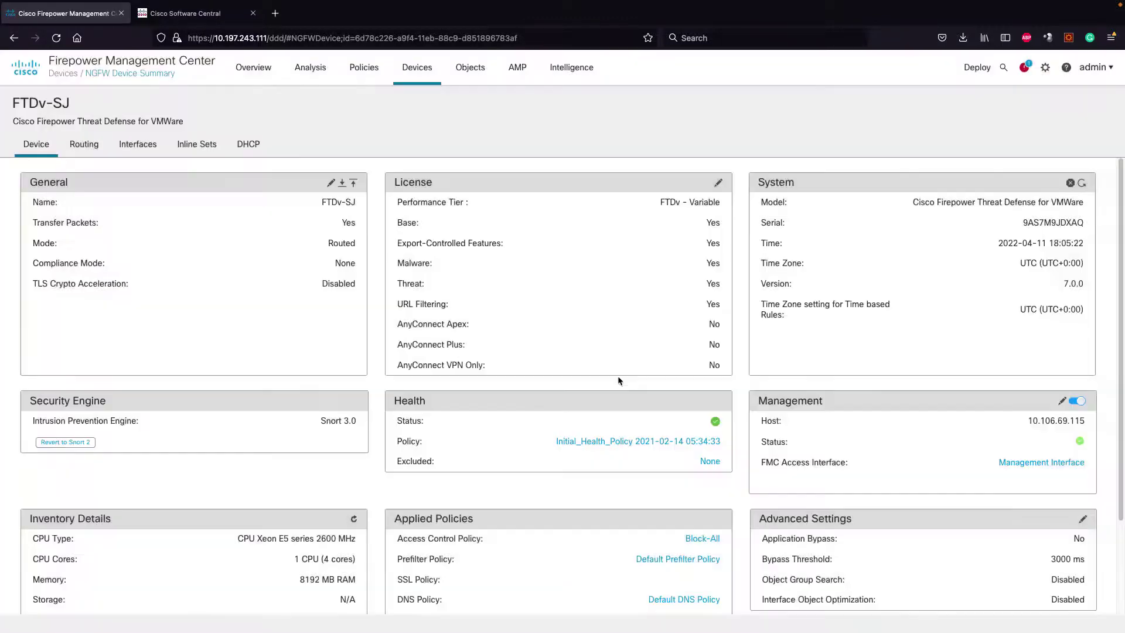
Refresh the license inventory to confirm the Malware, Threat and URL Filtering licenses each show 1 in use.
{"action": "left_click", "coordinate": [202, 14]}
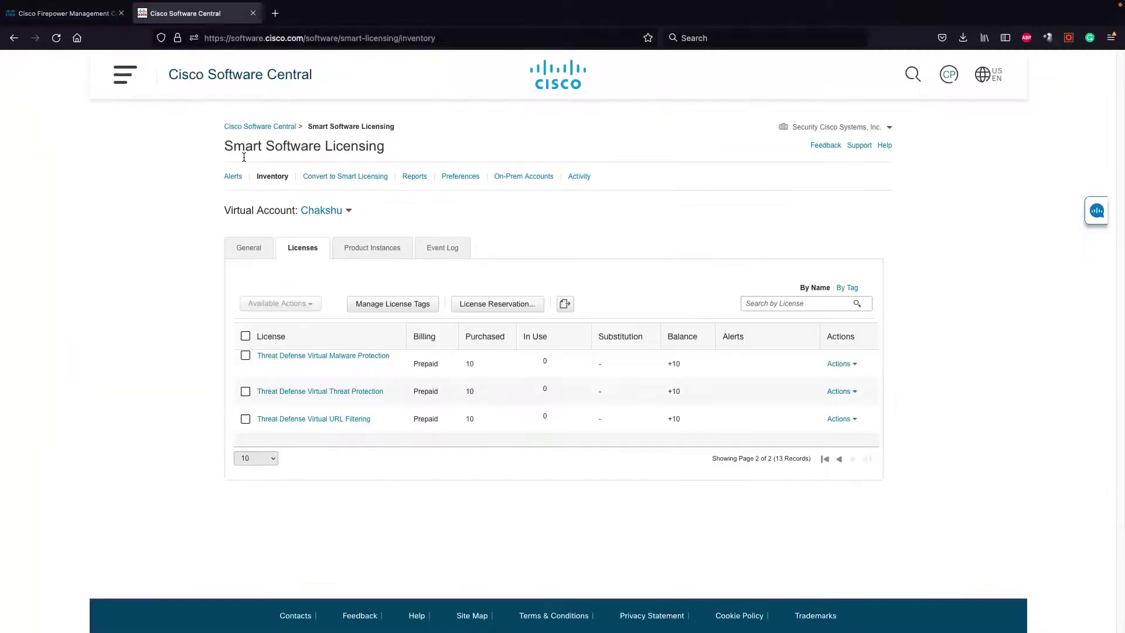
{"action": "left_click", "coordinate": [263, 246]}
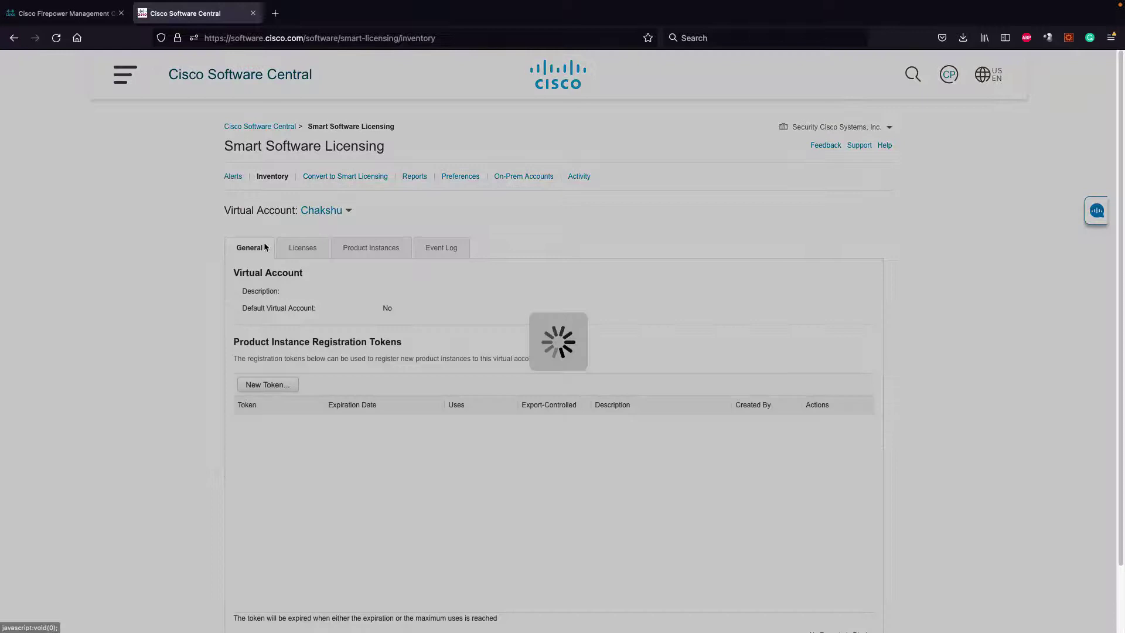
{"action": "left_click", "coordinate": [303, 250]}
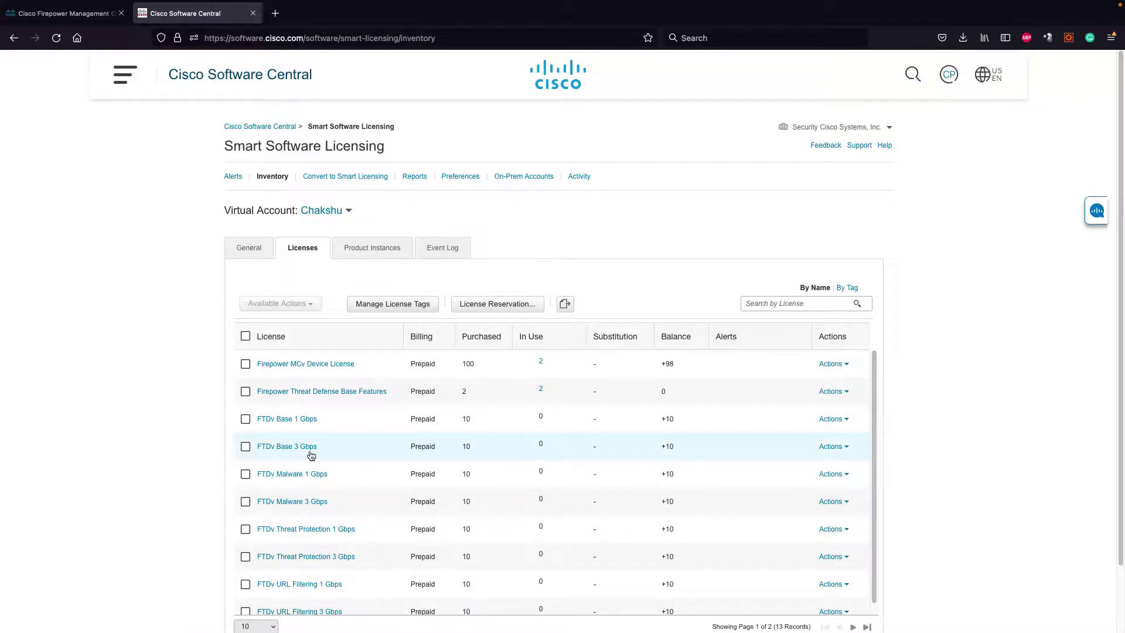
{"action": "scroll", "coordinate": [615, 463], "scroll_direction": "down", "scroll_amount": 3}
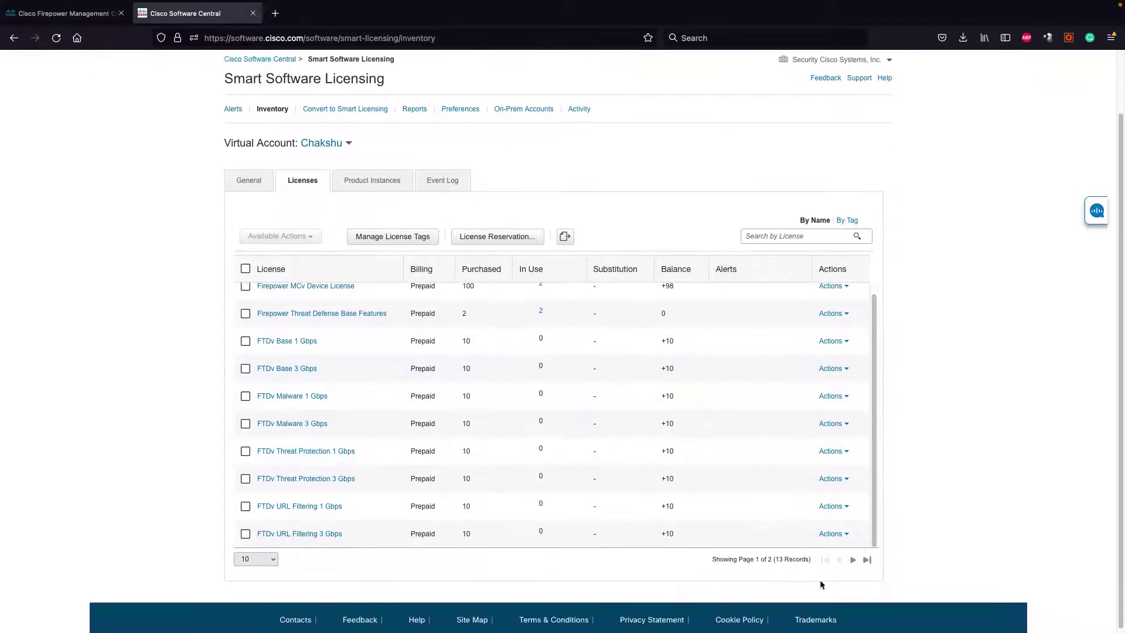
{"action": "left_click", "coordinate": [853, 557]}
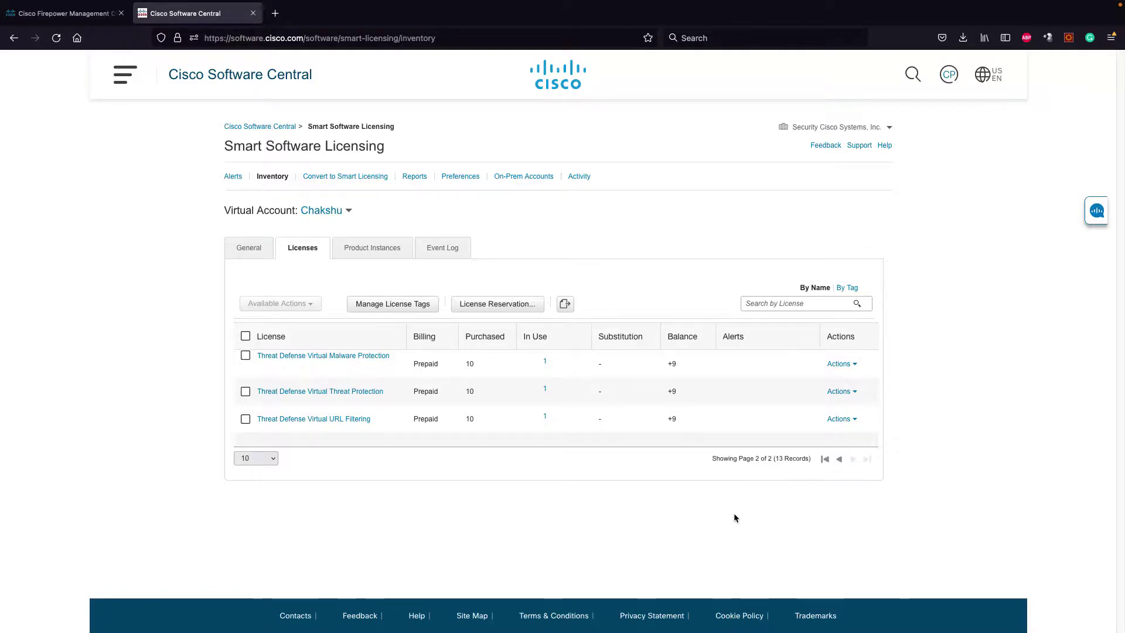
Go to the System > Smart Licenses page and dismiss the health module warning.
{"action": "left_click", "coordinate": [96, 17]}
{"action": "left_click", "coordinate": [1046, 67]}
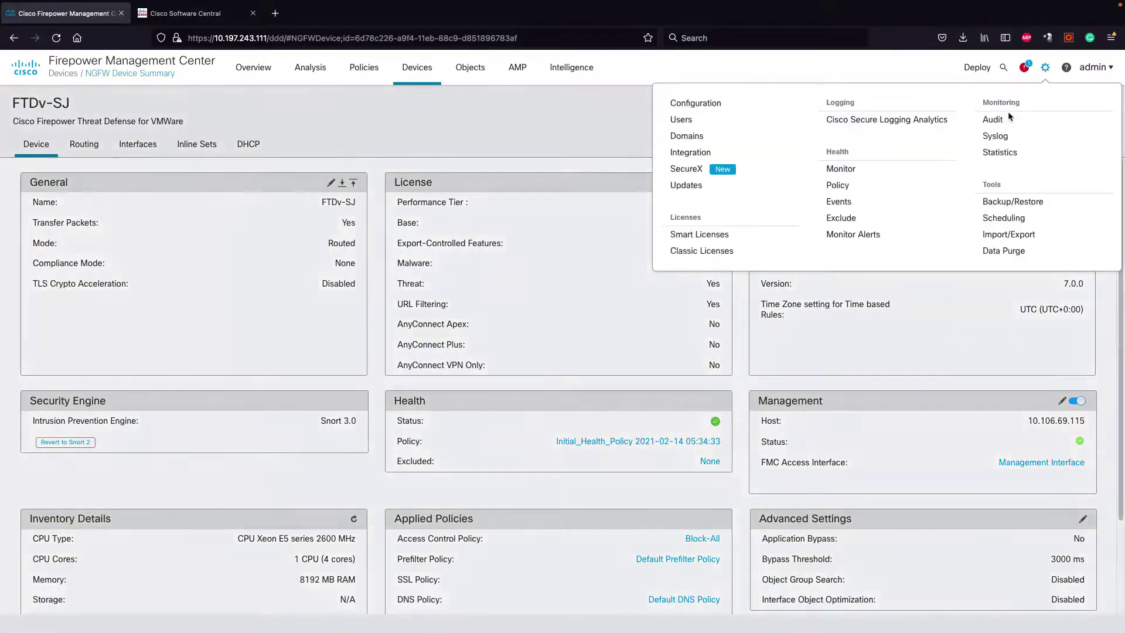
{"action": "left_click", "coordinate": [746, 238]}
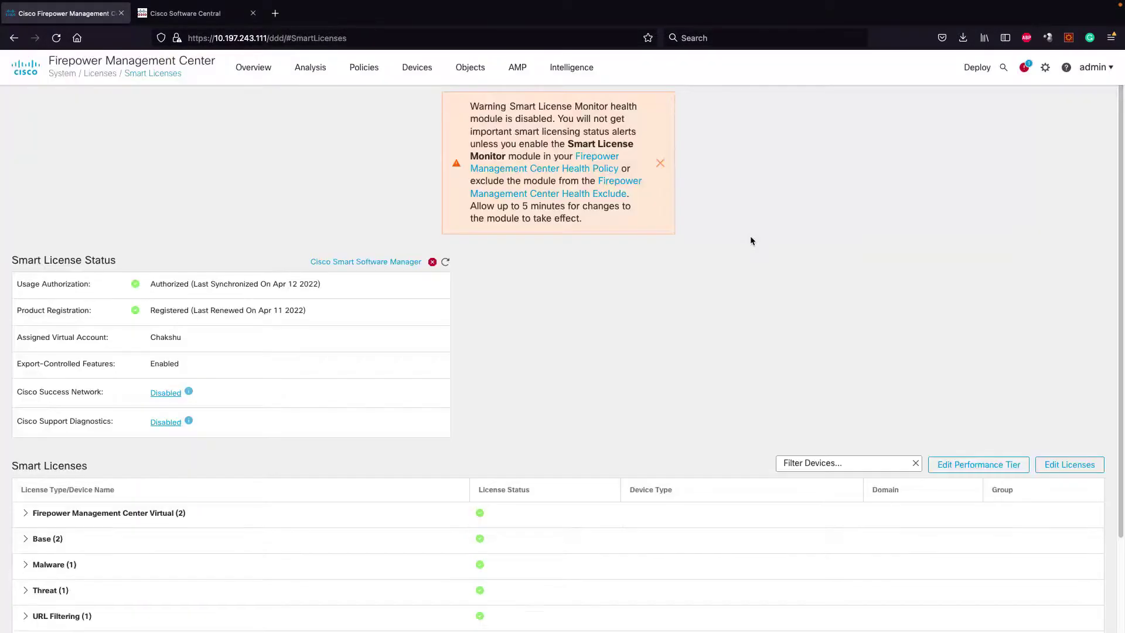
{"action": "left_click", "coordinate": [658, 162]}
Apply the FTDv20 - Tiered target tier to FTDv-SJ with Edit Performance Tier.
{"action": "left_click", "coordinate": [963, 317]}
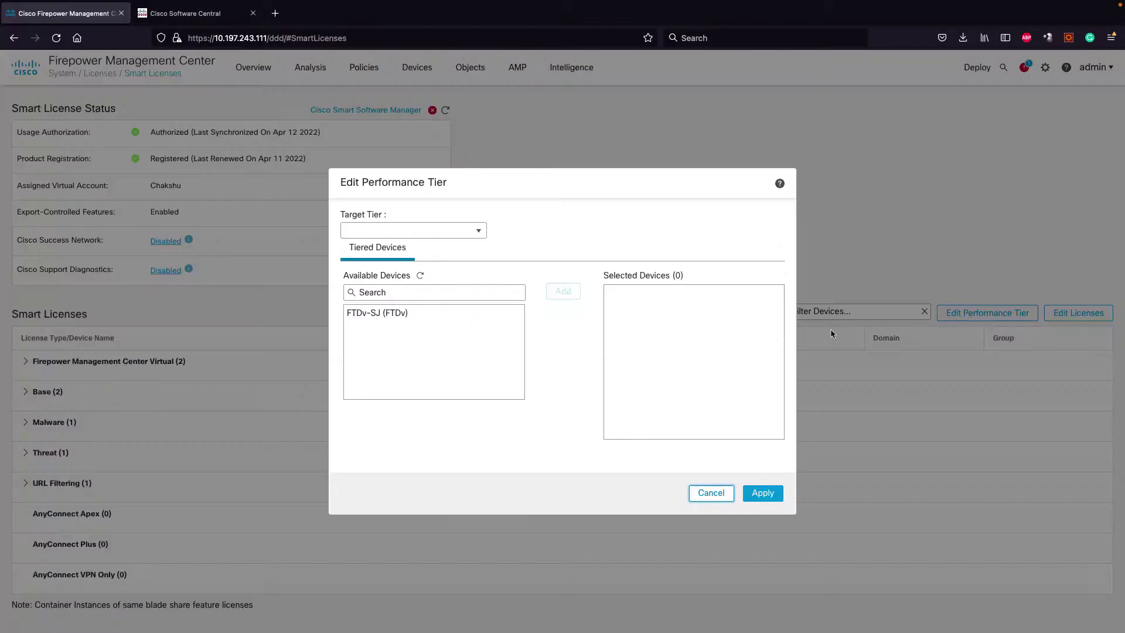
{"action": "left_click", "coordinate": [475, 314]}
{"action": "left_click", "coordinate": [551, 296]}
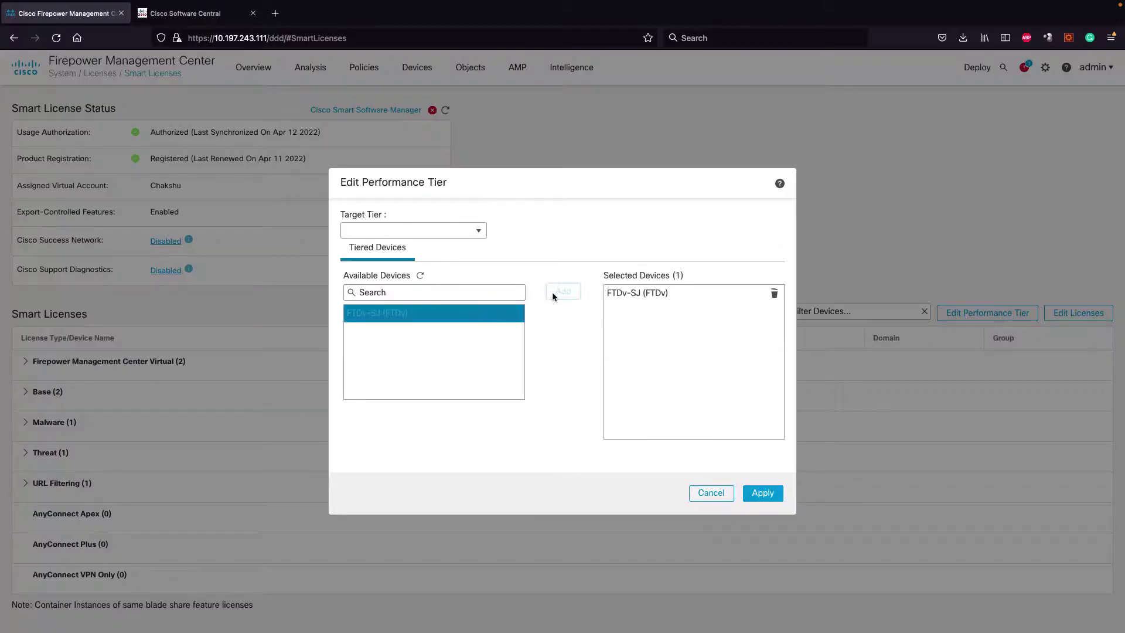
{"action": "left_click", "coordinate": [484, 231]}
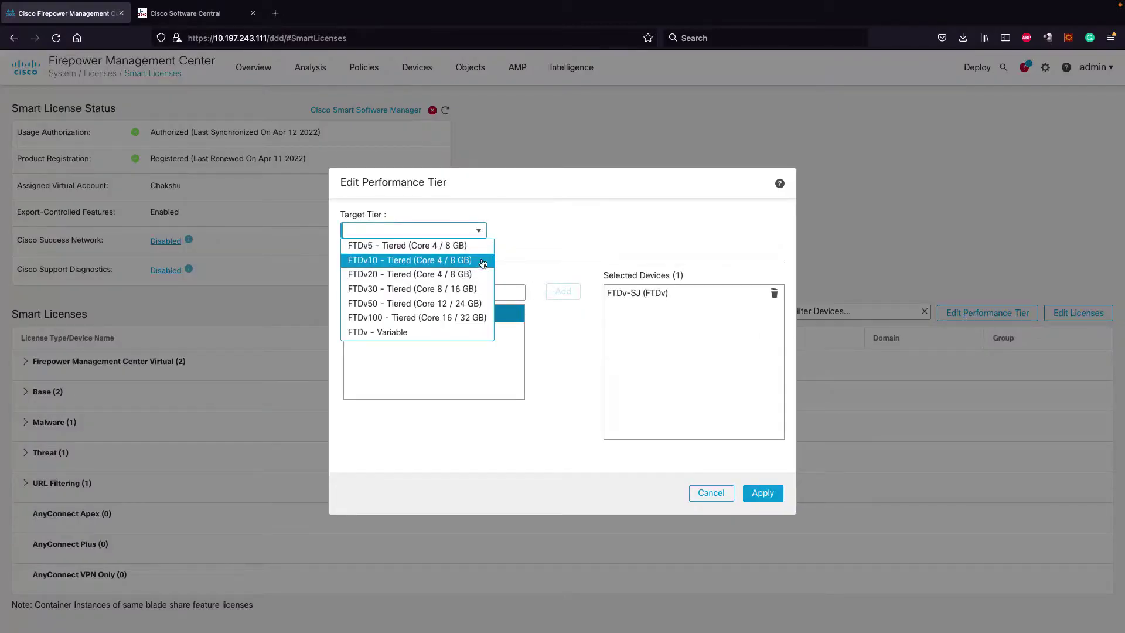
{"action": "left_click", "coordinate": [477, 278]}
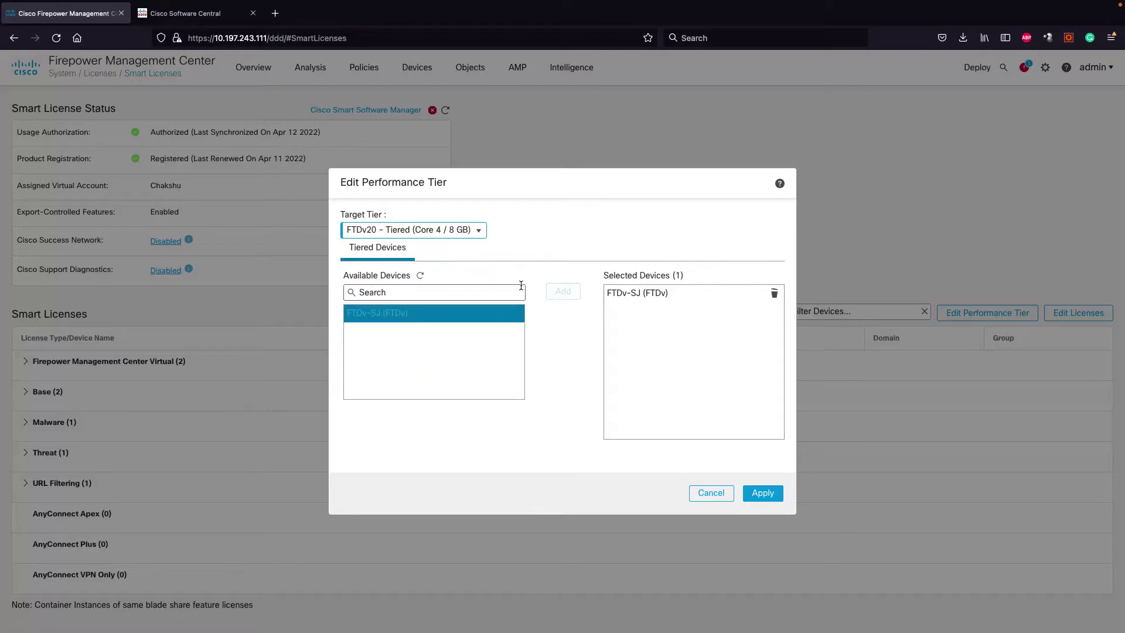
{"action": "left_click", "coordinate": [756, 494]}
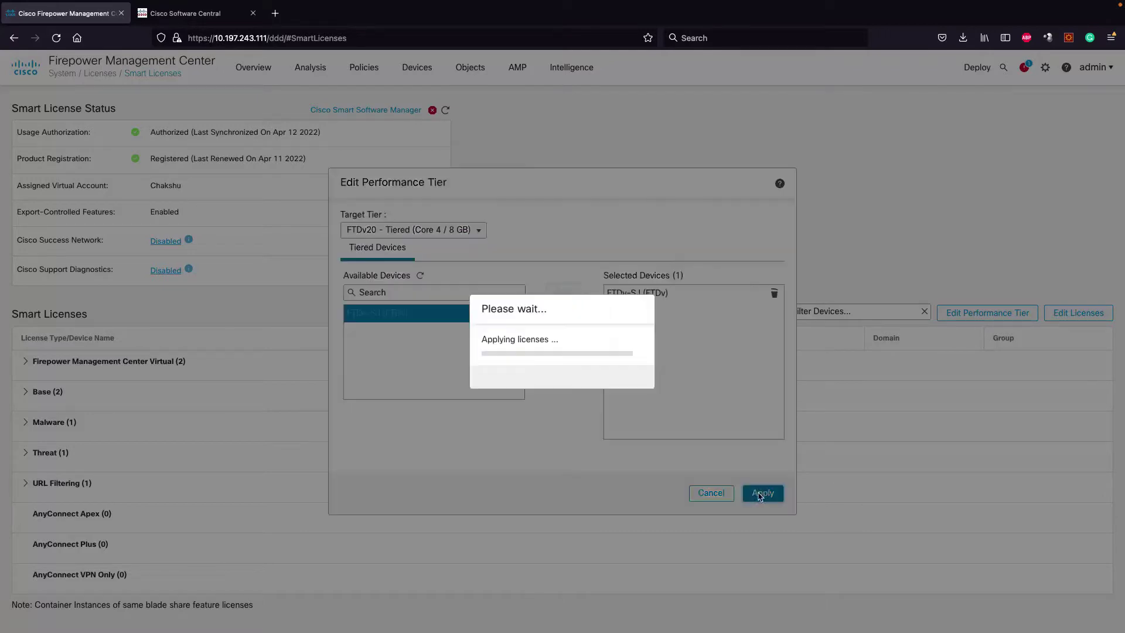